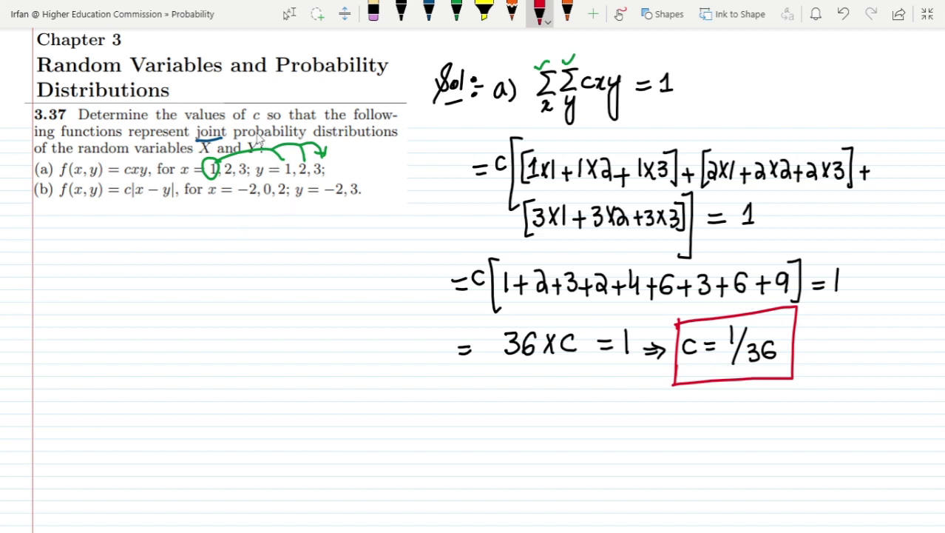
Underline the c in the problem statement in red ink
left_click_drag(246, 121, 261, 119)
In black ink, write 'b) ΣΣ c|x−y| = 1' and circle the −2 in line (b)
left_click(401, 11)
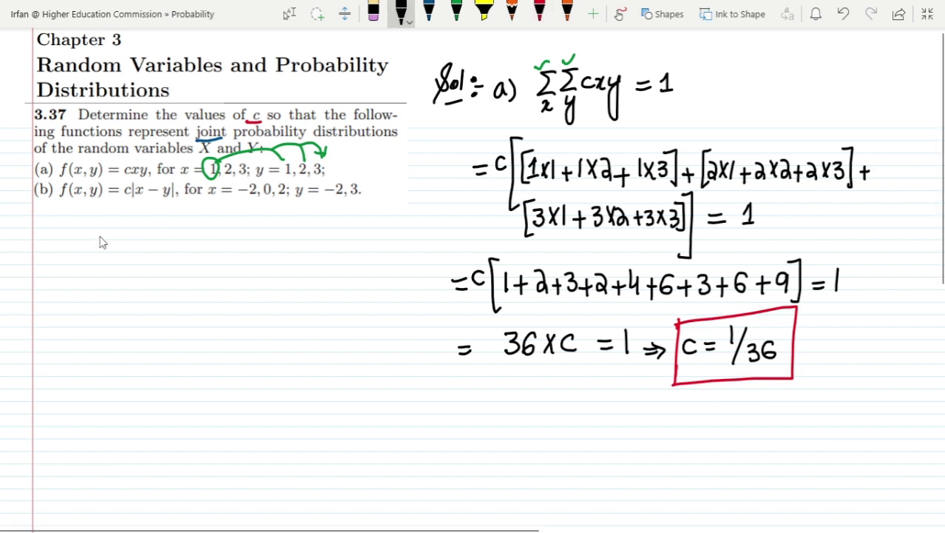
mouse_move(41, 233)
left_mouse_down()
mouse_move(50, 253)
mouse_move(42, 256)
left_mouse_up()
left_click_drag(52, 230, 63, 265)
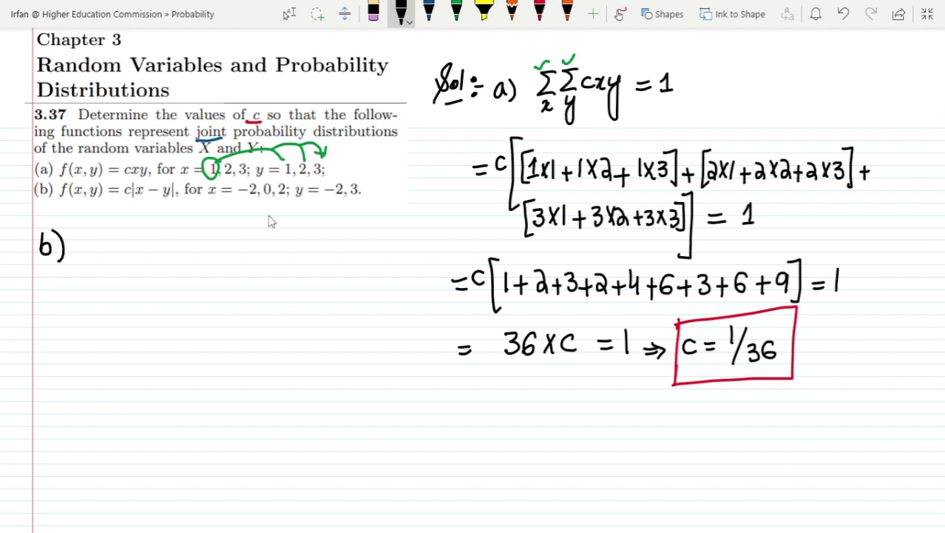
mouse_move(111, 230)
left_mouse_down()
mouse_move(90, 230)
mouse_move(90, 256)
mouse_move(111, 256)
mouse_move(105, 277)
mouse_move(140, 231)
mouse_move(118, 247)
mouse_move(138, 256)
mouse_move(130, 291)
left_mouse_up()
mouse_move(155, 240)
left_mouse_down()
mouse_move(148, 253)
mouse_move(165, 260)
mouse_move(184, 253)
mouse_move(175, 263)
mouse_move(200, 244)
mouse_move(210, 250)
left_mouse_up()
left_click_drag(219, 235, 204, 283)
left_click_drag(223, 227, 222, 272)
left_click_drag(235, 245, 268, 255)
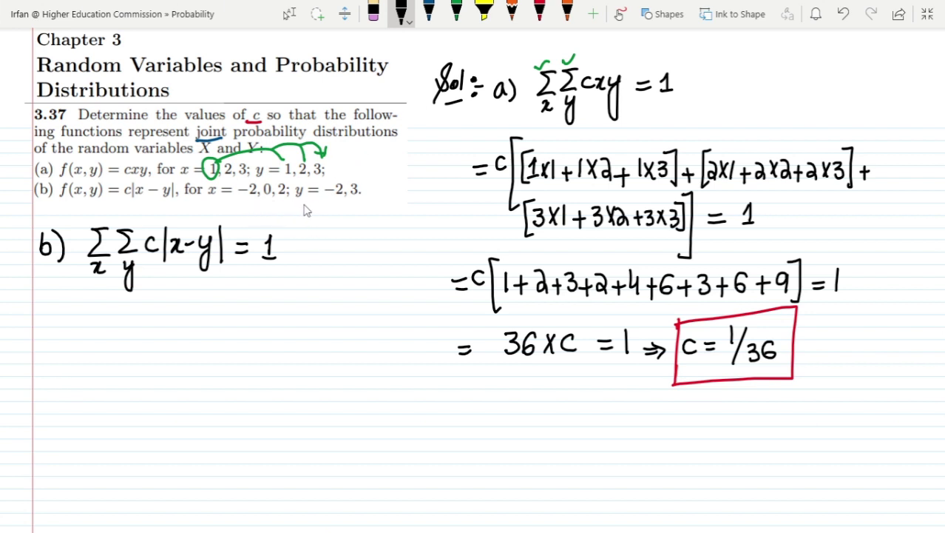
mouse_move(235, 189)
left_mouse_down()
mouse_move(258, 191)
mouse_move(256, 204)
mouse_move(239, 198)
mouse_move(274, 218)
mouse_move(325, 206)
mouse_move(315, 207)
mouse_move(330, 225)
mouse_move(358, 212)
left_mouse_up()
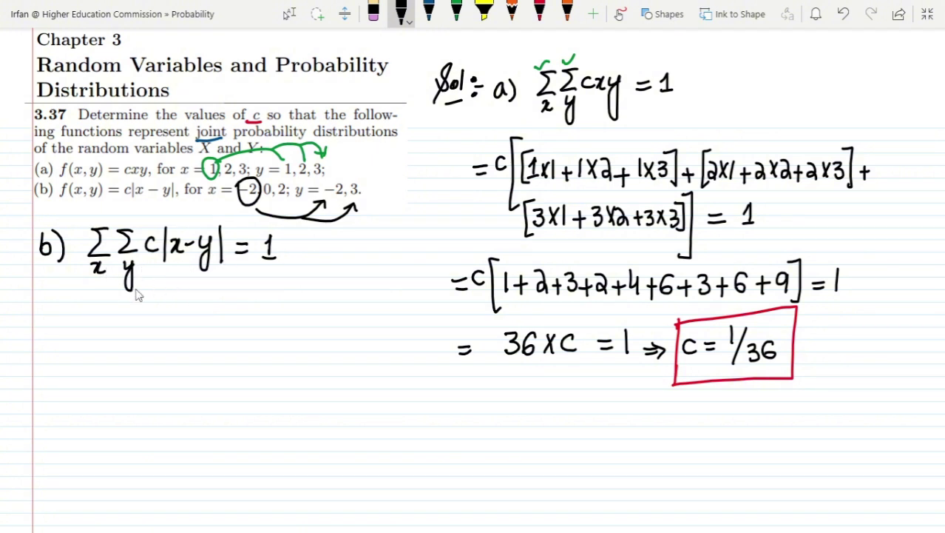
Write the first line of the expansion: =c[|−2+2|+|−2−3|+|0+2|
left_click_drag(52, 308, 64, 309)
left_click_drag(52, 317, 65, 317)
left_click_drag(78, 304, 81, 315)
mouse_move(106, 290)
left_mouse_down()
mouse_move(94, 305)
mouse_move(106, 354)
left_mouse_up()
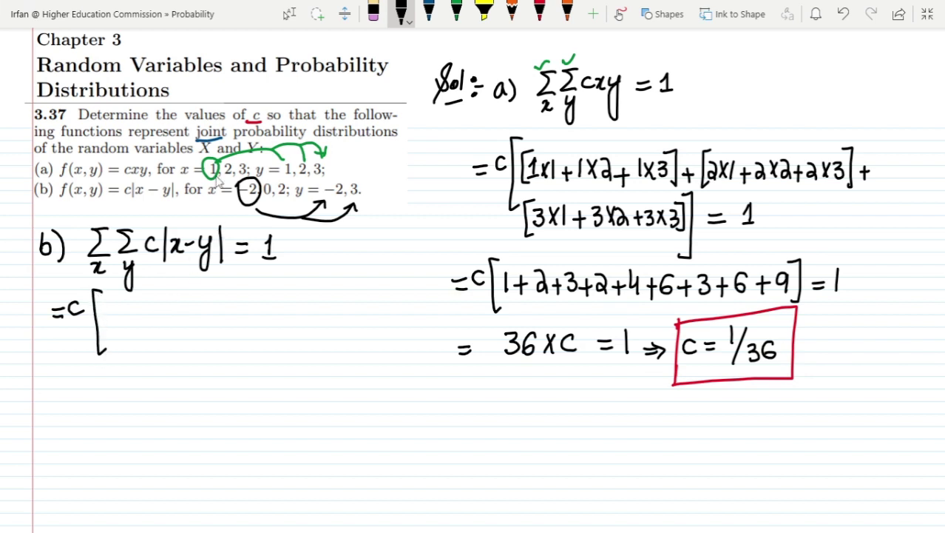
left_click_drag(113, 304, 112, 334)
left_click_drag(119, 318, 147, 333)
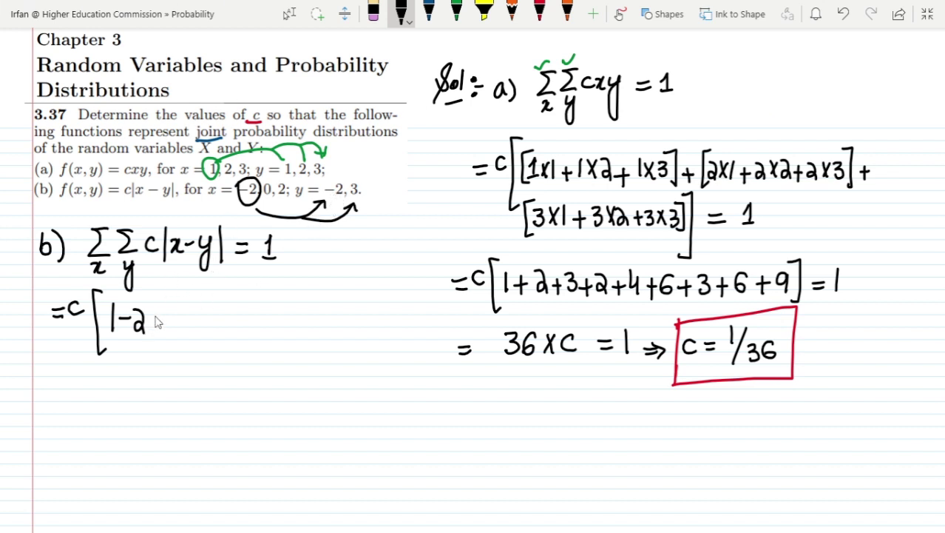
mouse_move(150, 324)
left_mouse_down()
mouse_move(172, 326)
mouse_move(184, 342)
mouse_move(207, 322)
mouse_move(199, 333)
left_mouse_up()
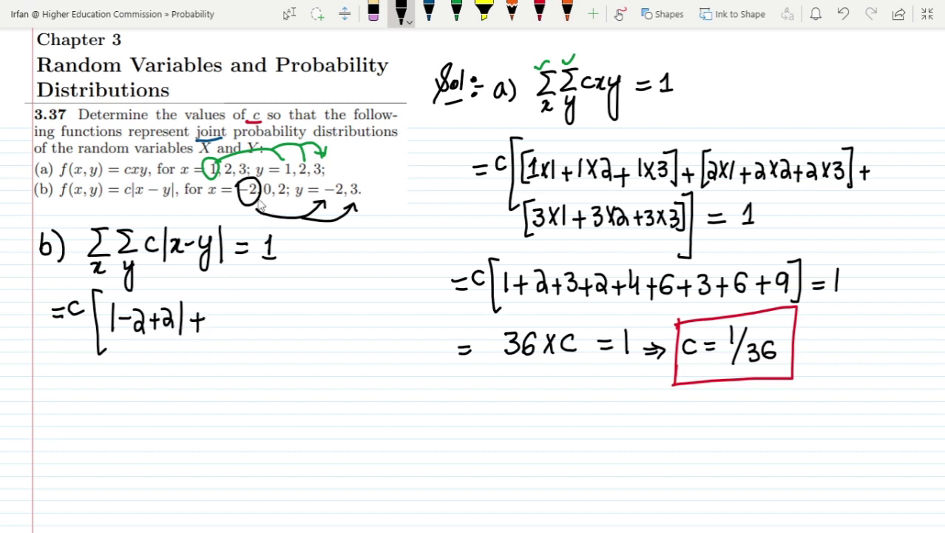
mouse_move(213, 305)
left_mouse_down()
mouse_move(214, 332)
mouse_move(231, 321)
mouse_move(245, 332)
mouse_move(256, 319)
mouse_move(275, 322)
mouse_move(266, 332)
left_mouse_up()
mouse_move(285, 302)
left_mouse_down()
mouse_move(282, 334)
mouse_move(309, 323)
mouse_move(301, 334)
left_mouse_up()
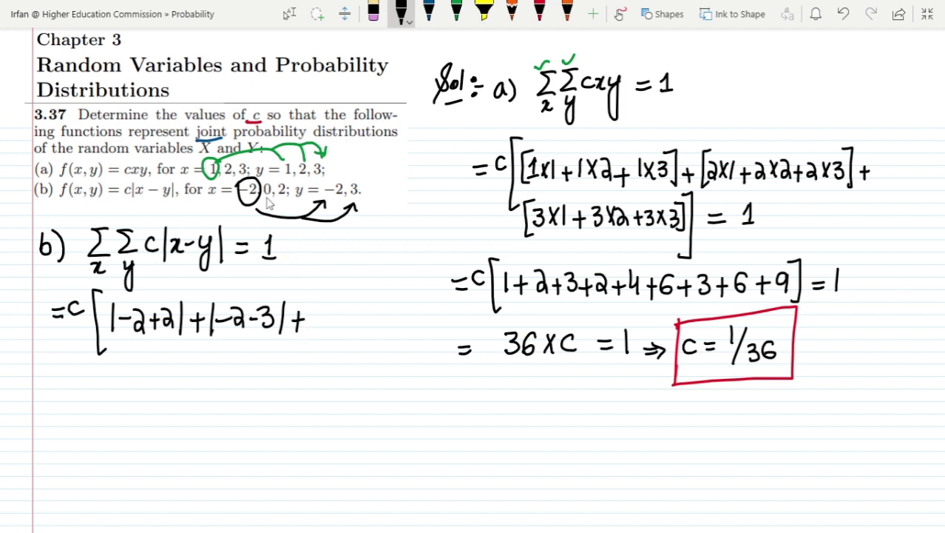
mouse_move(317, 301)
left_mouse_down()
mouse_move(330, 332)
mouse_move(336, 314)
mouse_move(355, 325)
mouse_move(348, 333)
mouse_move(362, 330)
mouse_move(372, 309)
mouse_move(372, 337)
left_mouse_up()
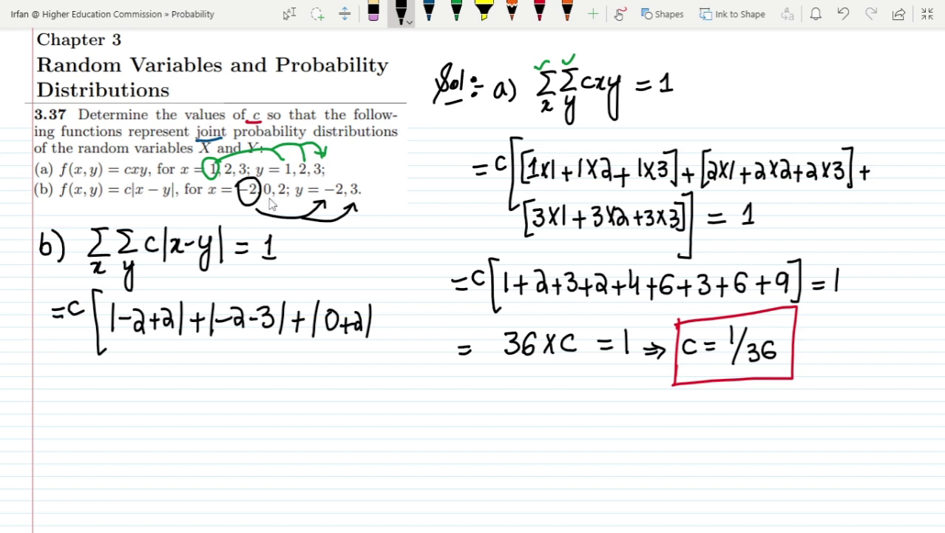
Finish with +|0−3|+|2+2|+|2−3|] = 1 and begin the next line ⇒ c[
left_click_drag(123, 360, 119, 385)
mouse_move(139, 362)
left_mouse_down()
mouse_move(171, 371)
mouse_move(174, 383)
mouse_move(165, 384)
mouse_move(177, 391)
mouse_move(204, 373)
left_mouse_up()
left_click_drag(195, 362, 195, 388)
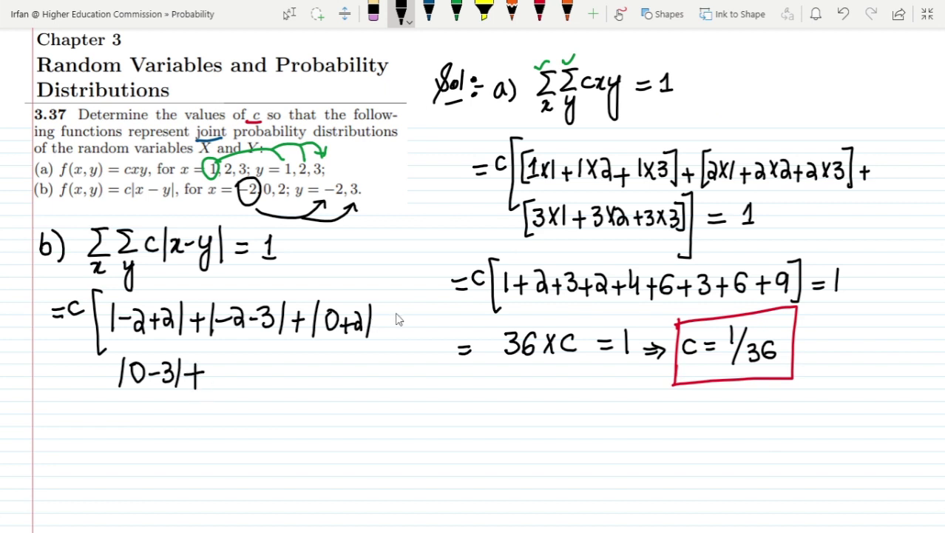
left_click_drag(385, 312, 386, 335)
mouse_move(214, 360)
left_mouse_down()
mouse_move(211, 386)
mouse_move(249, 378)
mouse_move(244, 396)
left_mouse_up()
mouse_move(252, 364)
left_mouse_down()
mouse_move(268, 388)
mouse_move(289, 377)
mouse_move(284, 389)
mouse_move(303, 391)
mouse_move(344, 377)
mouse_move(347, 366)
mouse_move(346, 394)
left_mouse_up()
left_click_drag(367, 355, 365, 397)
mouse_move(373, 350)
left_mouse_down()
mouse_move(378, 413)
mouse_move(366, 412)
left_mouse_up()
left_click_drag(393, 375, 421, 382)
mouse_move(31, 436)
left_mouse_down()
mouse_move(74, 440)
mouse_move(85, 418)
mouse_move(99, 464)
left_mouse_up()
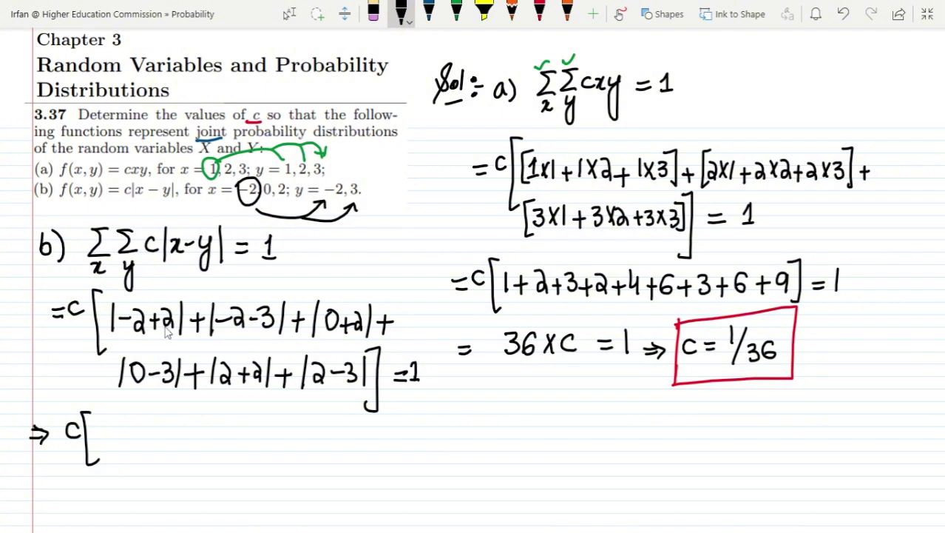
Write the evaluated terms c[0+5+2+3+4+1] = 1
mouse_move(104, 428)
left_mouse_down()
mouse_move(113, 444)
mouse_move(100, 429)
left_mouse_up()
mouse_move(120, 437)
left_mouse_down()
mouse_move(141, 446)
mouse_move(142, 433)
mouse_move(155, 429)
mouse_move(174, 436)
mouse_move(166, 442)
mouse_move(184, 431)
mouse_move(216, 436)
left_mouse_up()
mouse_move(207, 426)
left_mouse_down()
mouse_move(206, 444)
mouse_move(223, 432)
mouse_move(214, 444)
mouse_move(248, 434)
mouse_move(242, 444)
left_mouse_up()
left_click_drag(254, 418, 263, 432)
mouse_move(260, 419)
left_mouse_down()
mouse_move(260, 439)
mouse_move(294, 439)
left_mouse_up()
mouse_move(300, 407)
left_mouse_down()
mouse_move(301, 446)
mouse_move(331, 435)
left_mouse_up()
mouse_move(339, 419)
left_mouse_down()
mouse_move(339, 438)
mouse_move(377, 432)
left_mouse_up()
Continue with ⇒ 15×c = 1 ⇒ c = 1/15
left_click_drag(359, 440, 379, 446)
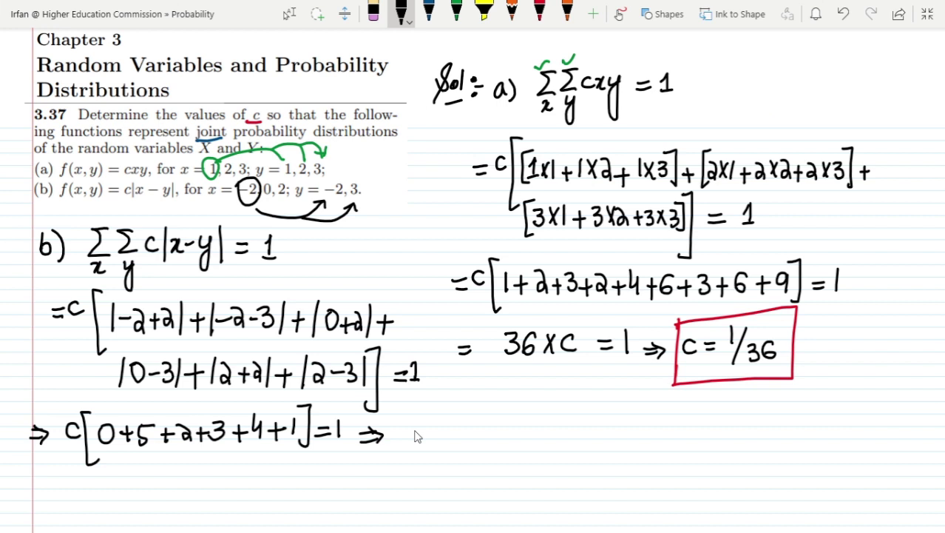
mouse_move(409, 422)
left_mouse_down()
mouse_move(429, 440)
mouse_move(444, 429)
mouse_move(452, 438)
mouse_move(508, 437)
left_mouse_up()
left_click_drag(524, 422, 529, 441)
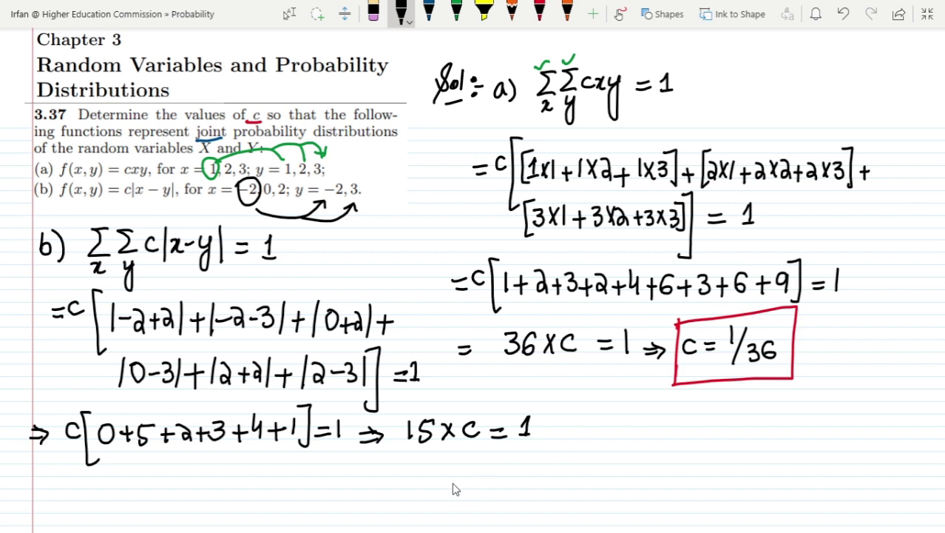
mouse_move(405, 481)
left_mouse_down()
mouse_move(460, 484)
mouse_move(478, 473)
left_mouse_up()
mouse_move(466, 480)
left_mouse_down()
mouse_move(514, 490)
mouse_move(522, 479)
mouse_move(519, 486)
left_mouse_up()
left_click_drag(521, 469, 531, 468)
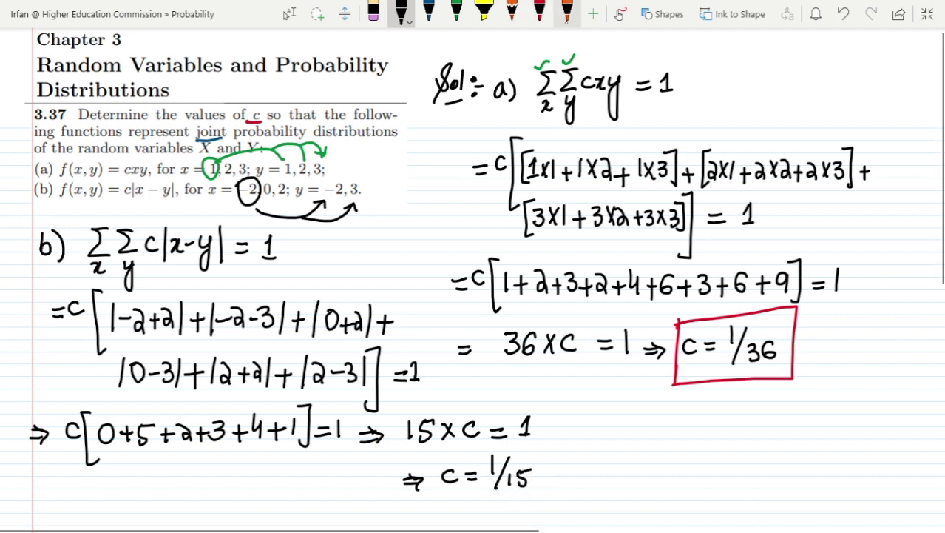
Draw an orange box around c = 1/15
left_click(567, 10)
left_click_drag(434, 448, 435, 501)
mouse_move(435, 440)
left_mouse_down()
mouse_move(546, 466)
mouse_move(507, 502)
mouse_move(435, 500)
left_mouse_up()
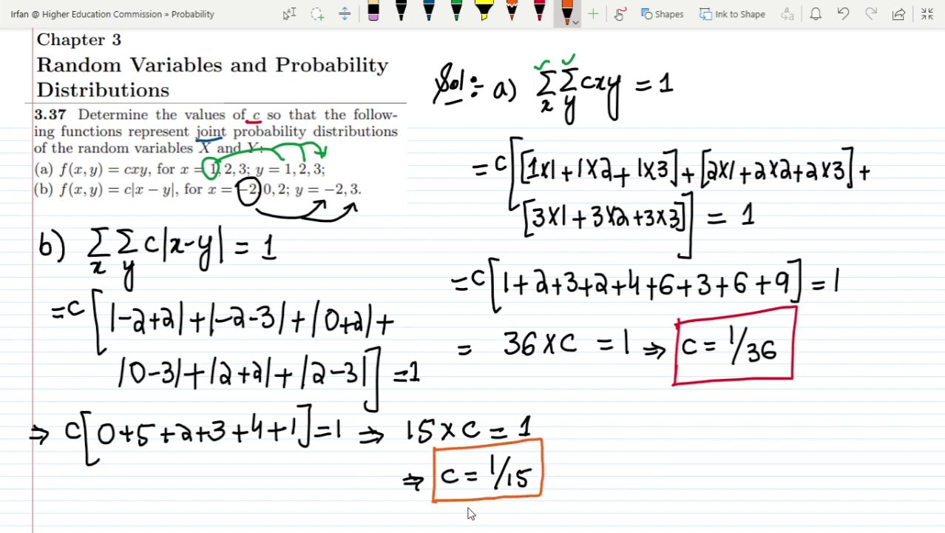